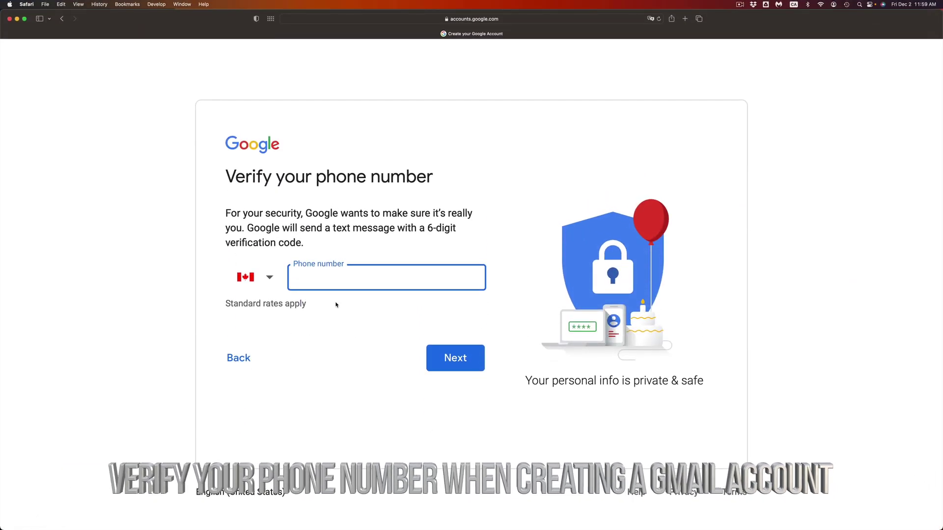
# Keep Canada as the country, submit the phone number, and enter the texted verification code.
pyautogui.click(267, 280)
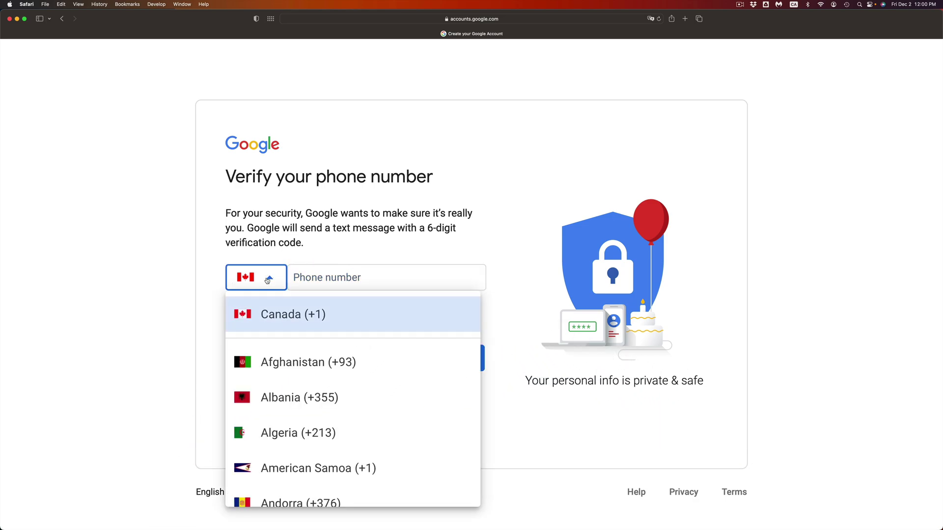
pyautogui.scroll(-15, 292, 449)
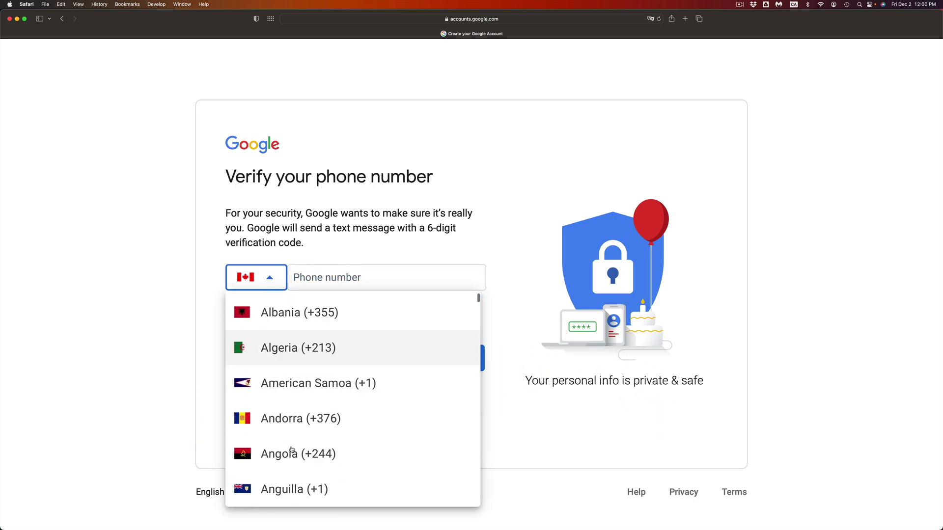
pyautogui.scroll(-15, 292, 450)
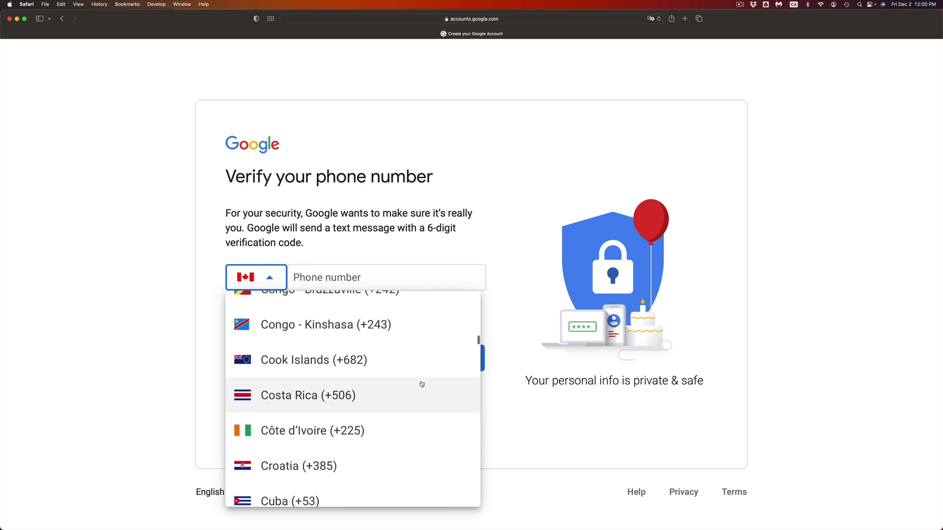
pyautogui.press('Tab')
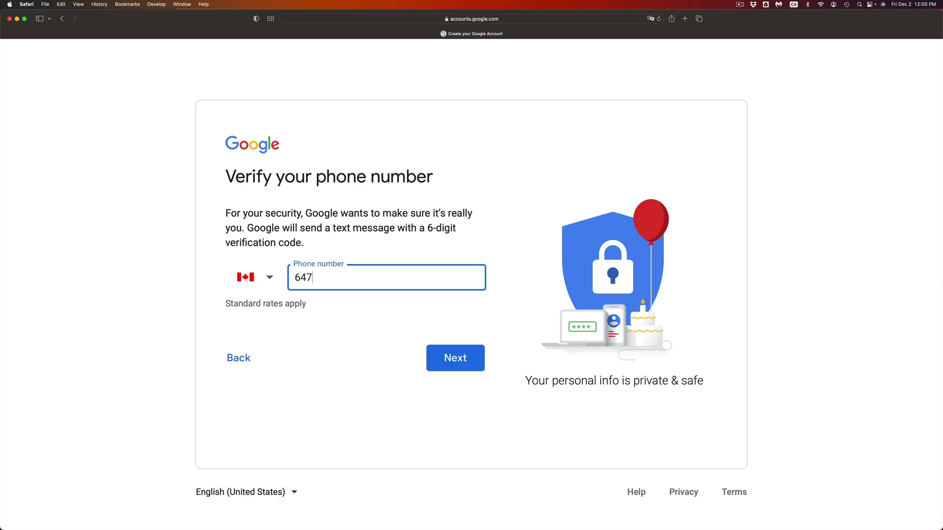
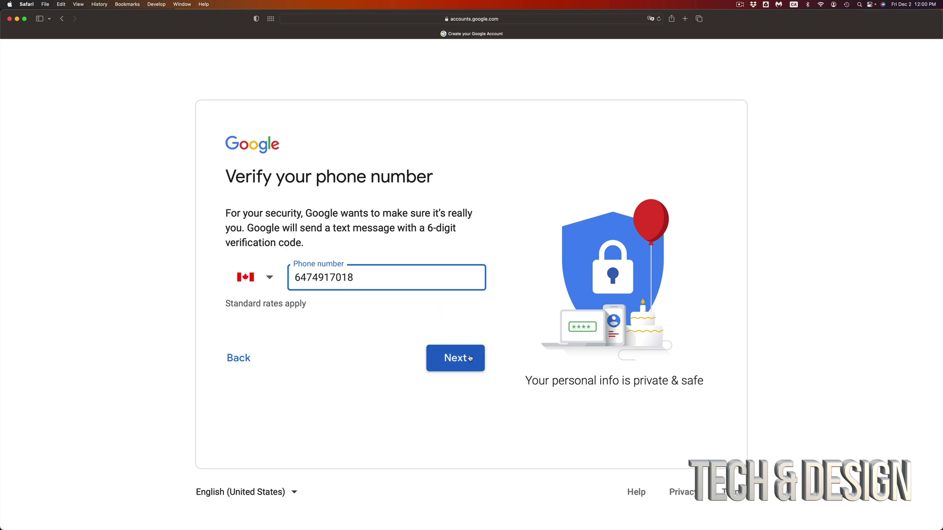
pyautogui.click(470, 358)
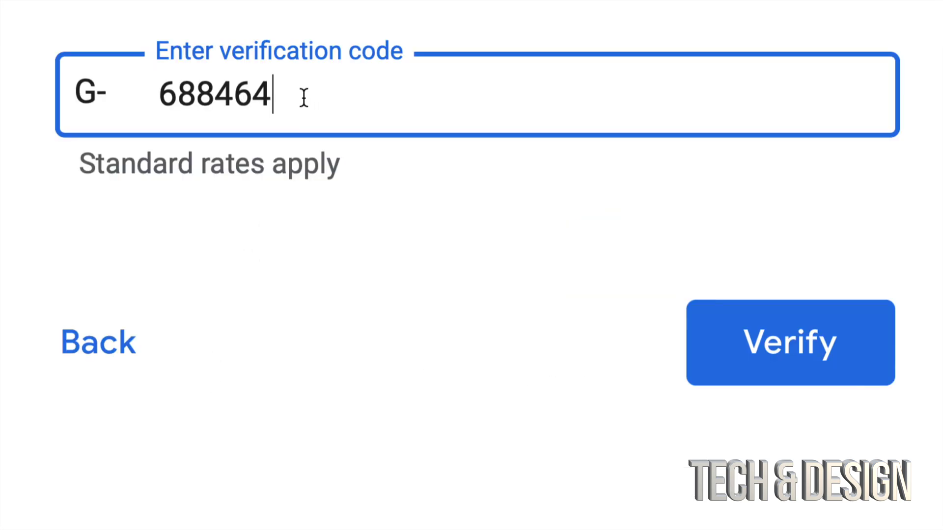
pyautogui.moveTo(303, 95); pyautogui.dragTo(154, 95)
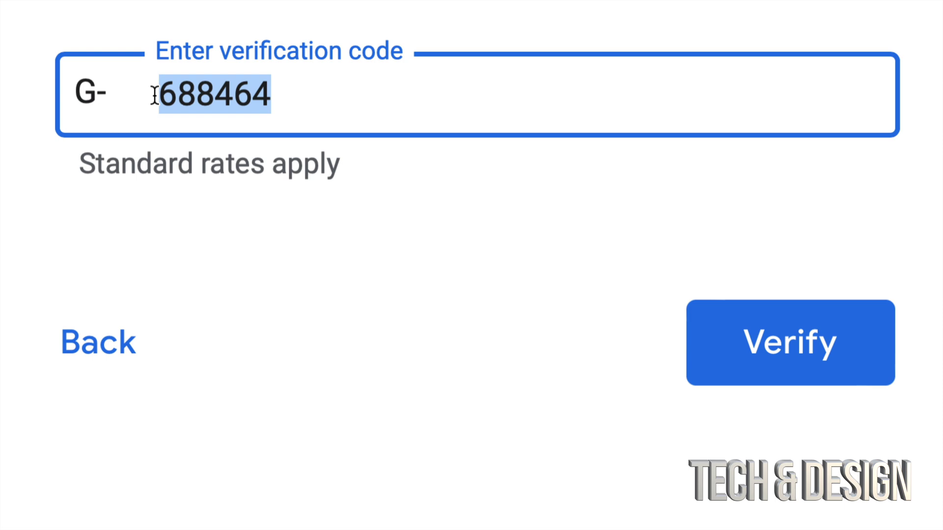
pyautogui.click(234, 95)
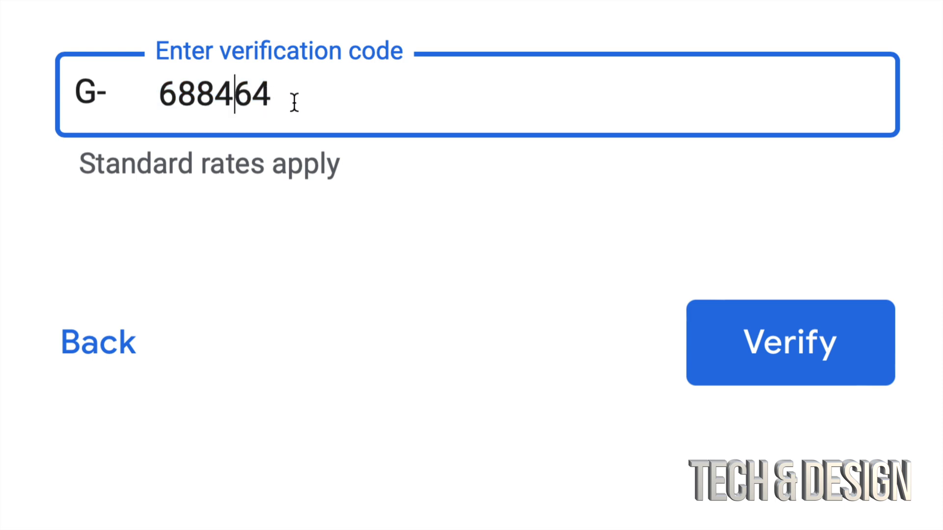
# Submit the verification code and reach the optional recovery email field.
pyautogui.click(793, 346)
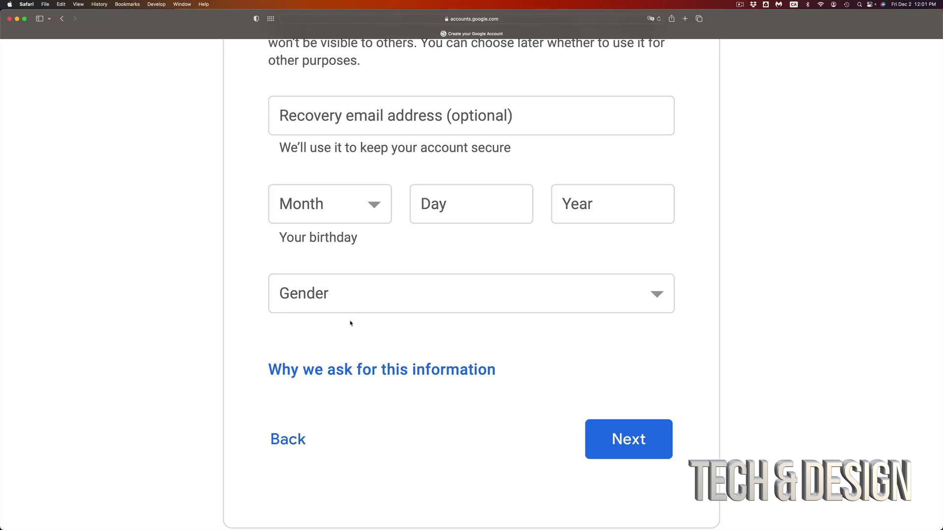
pyautogui.scroll(-1, 350, 249)
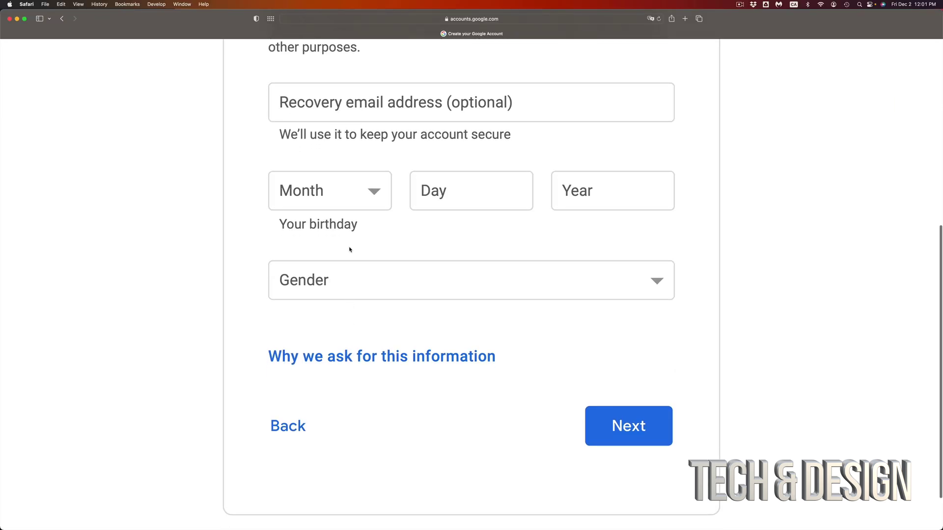
pyautogui.click(377, 113)
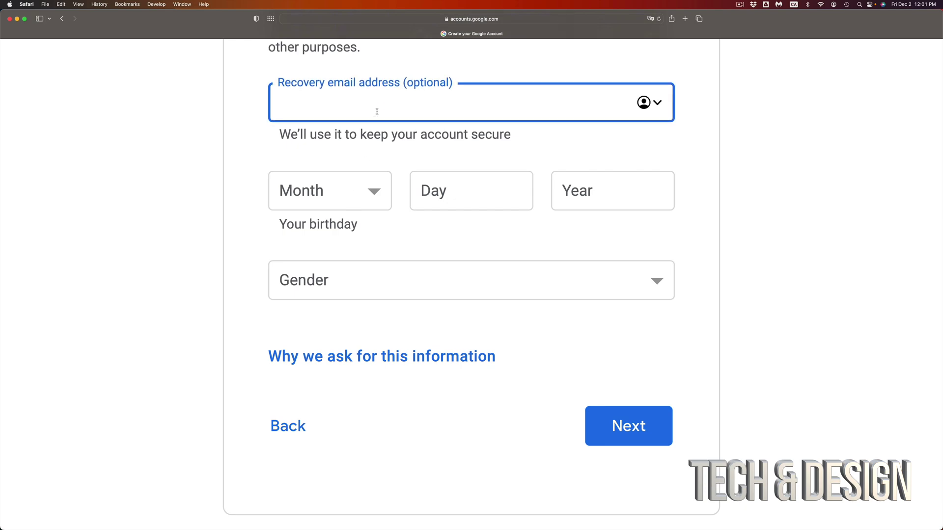
pyautogui.click(367, 192)
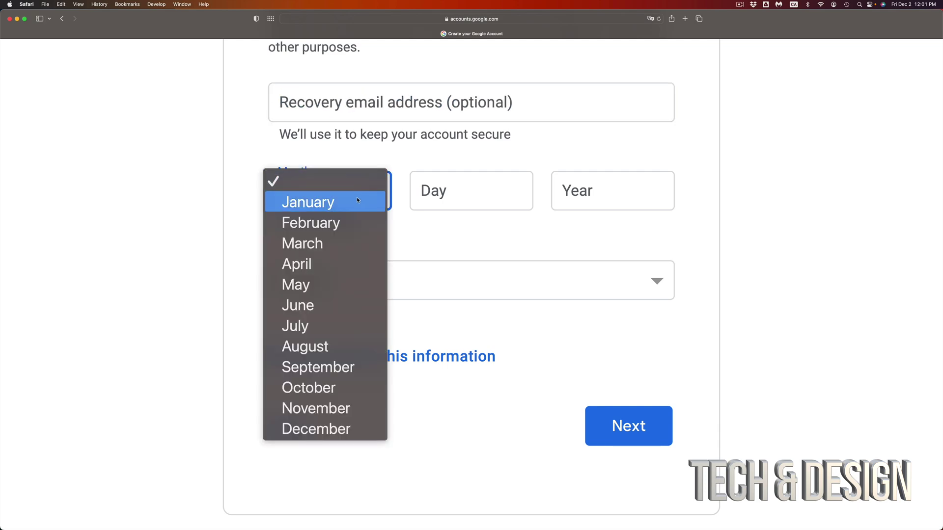
pyautogui.click(356, 196)
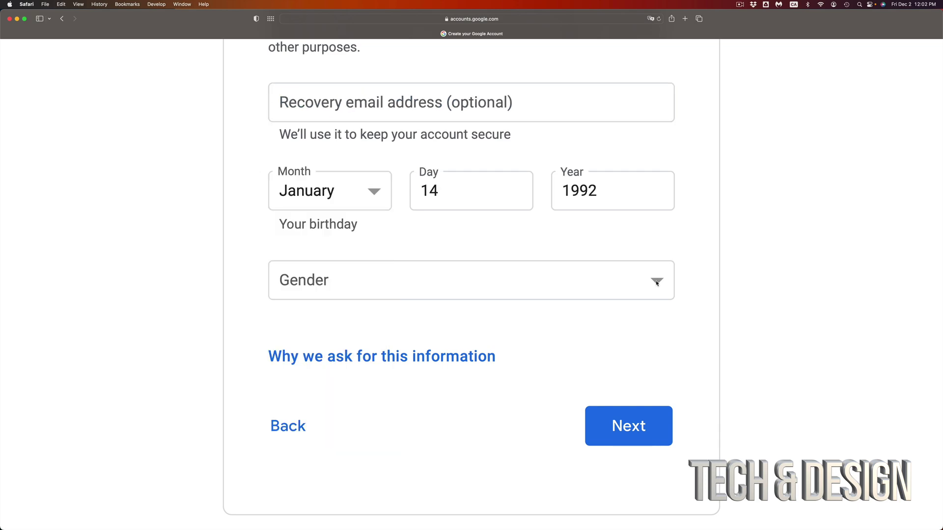
pyautogui.click(656, 283)
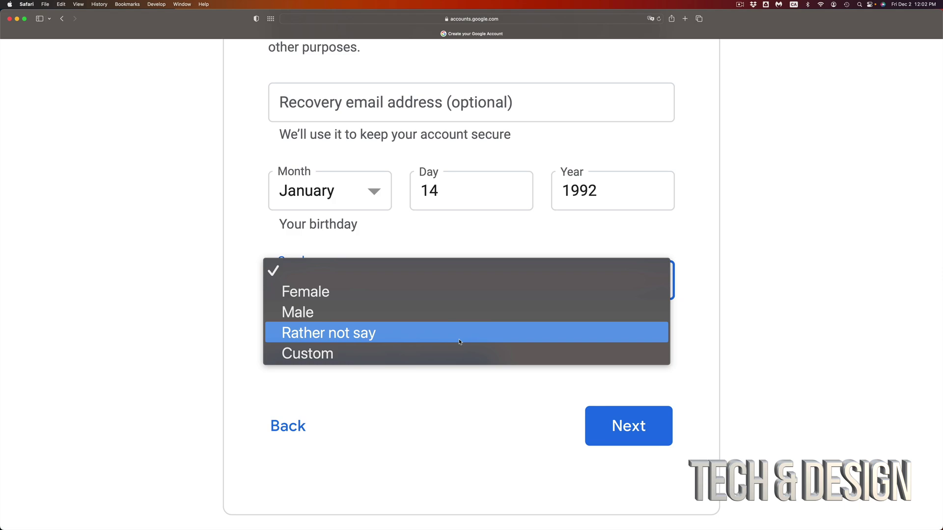
pyautogui.click(442, 314)
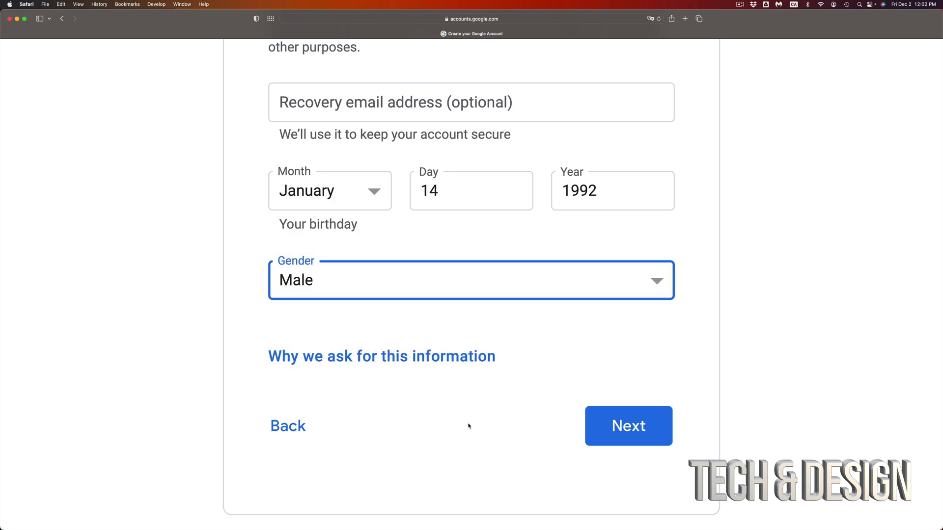
pyautogui.scroll(-2, 468, 425)
pyautogui.scroll(-1, 467, 425)
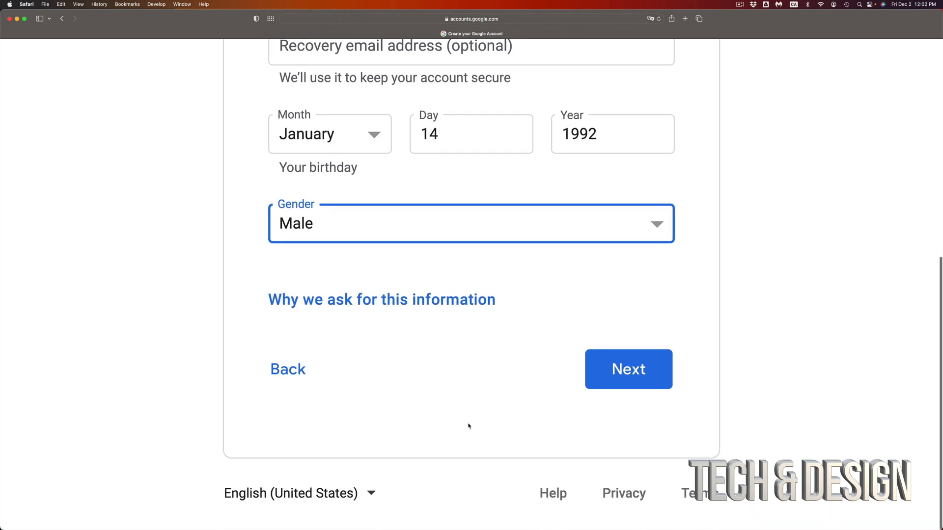
# Zoom the page out and skip adding a phone number to the account.
pyautogui.click(626, 372)
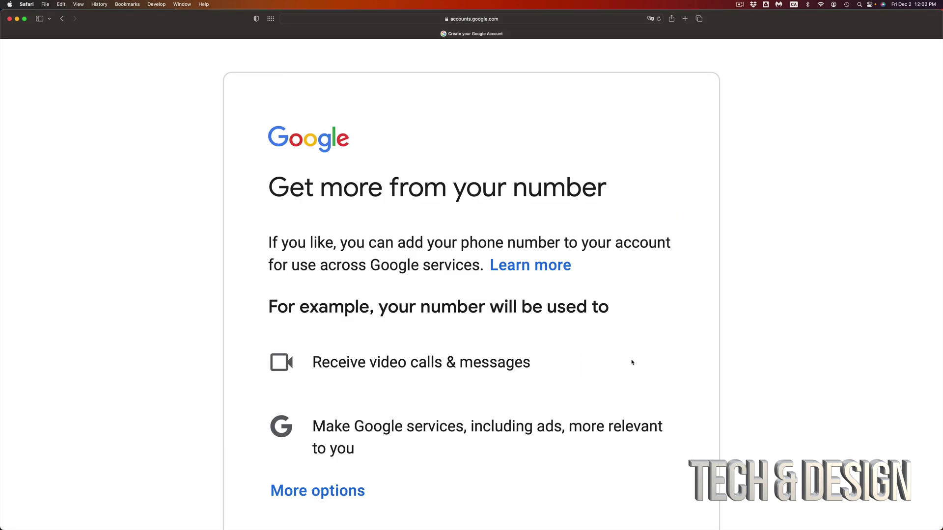
pyautogui.scroll(-3, 632, 361)
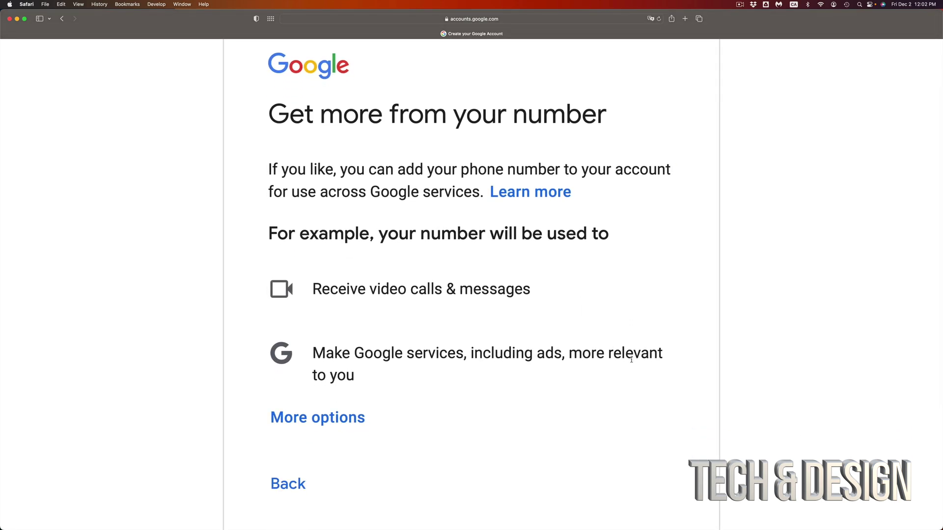
pyautogui.press('super+minus')
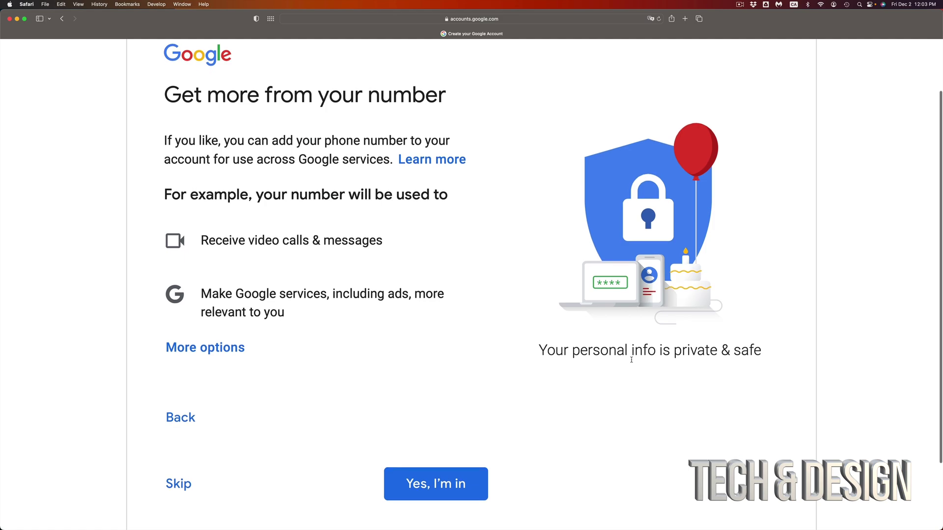
pyautogui.scroll(-3, 632, 358)
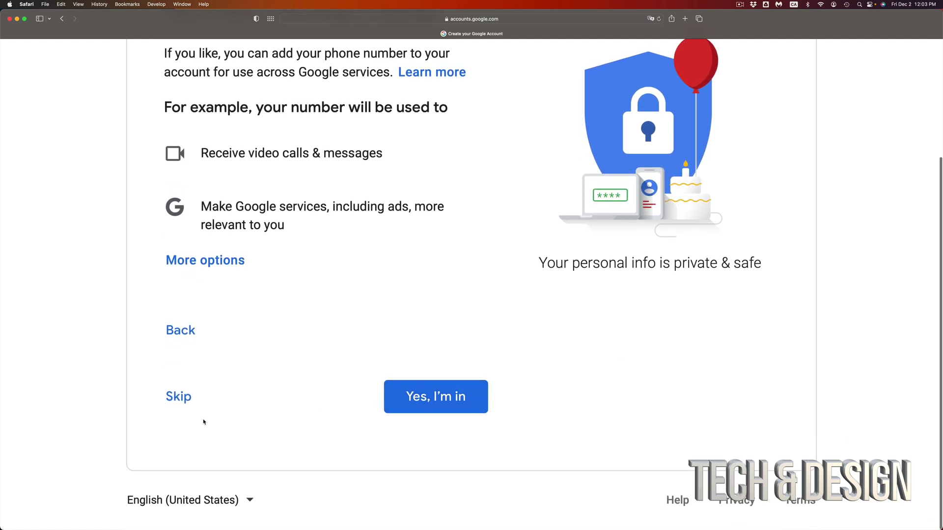
pyautogui.click(169, 397)
# Scroll through Privacy and Terms and agree to create the account.
pyautogui.scroll(-10, 385, 344)
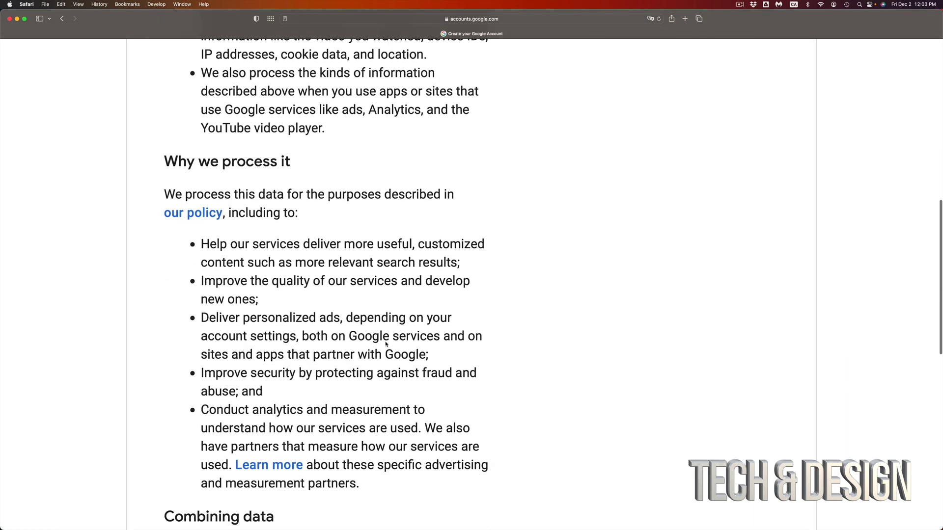
pyautogui.scroll(-10, 386, 344)
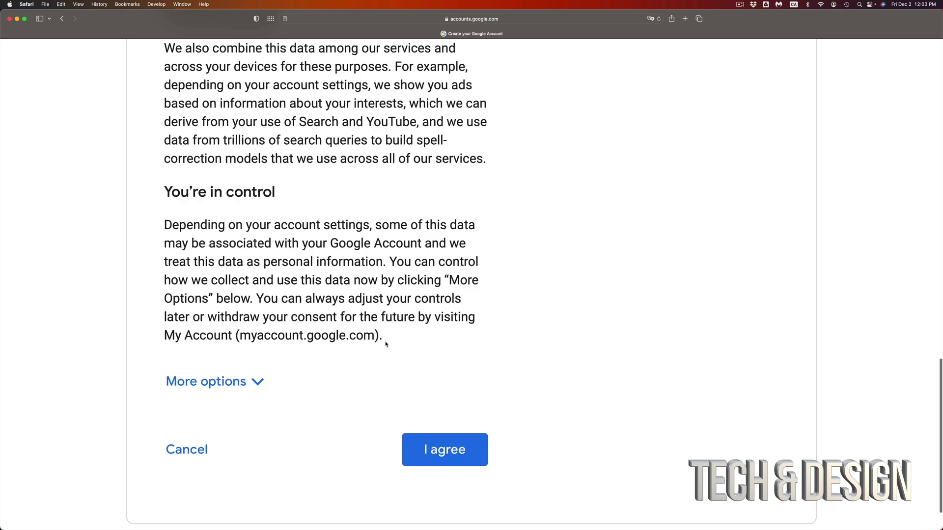
pyautogui.scroll(-1, 386, 345)
pyautogui.click(453, 423)
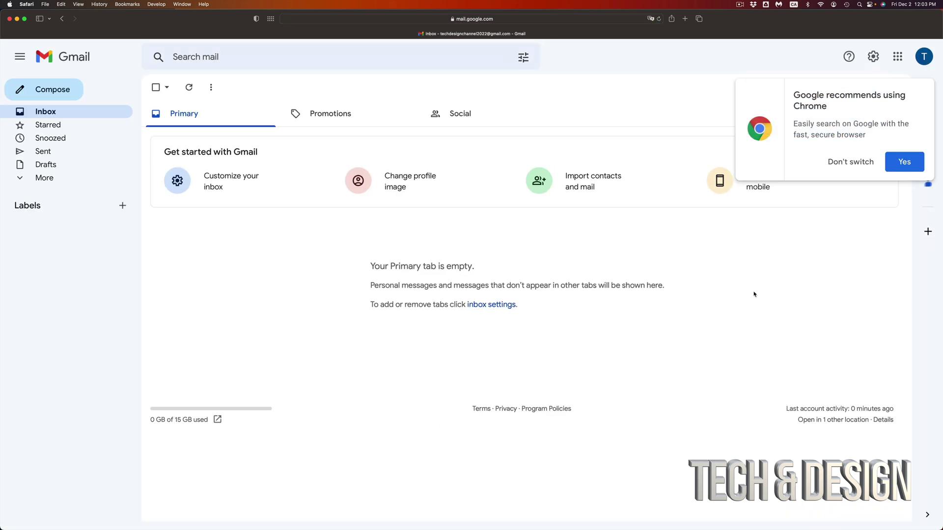
# Decline the switch-to-Chrome suggestion in Gmail and zoom the inbox in.
pyautogui.click(836, 164)
pyautogui.press('super+plus')
pyautogui.press('super+plus')
pyautogui.press('super+plus')
pyautogui.press('super+plus')
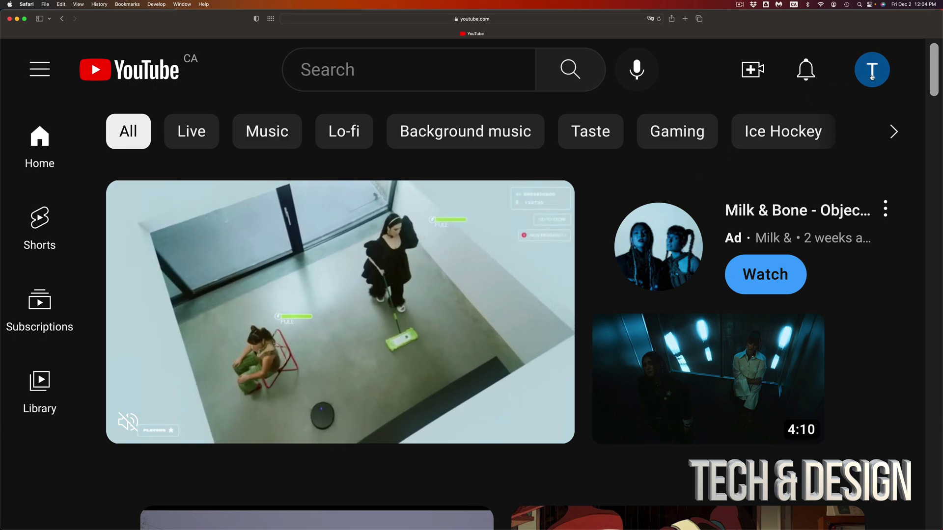
# Open the YouTube account menu from the T avatar at the top right.
pyautogui.click(872, 74)
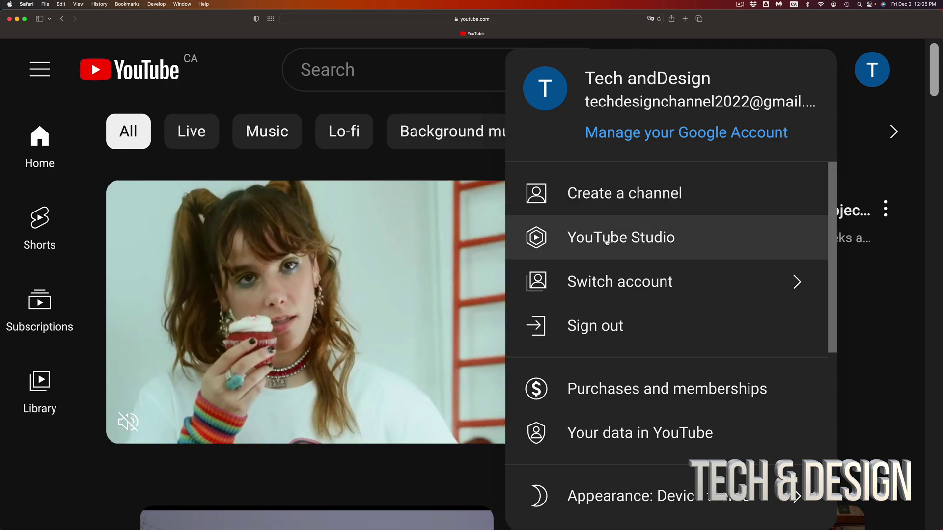
# Start a new channel and correct its name to 'Tech and Design' by adding the missing space.
pyautogui.click(607, 241)
pyautogui.press('super+minus')
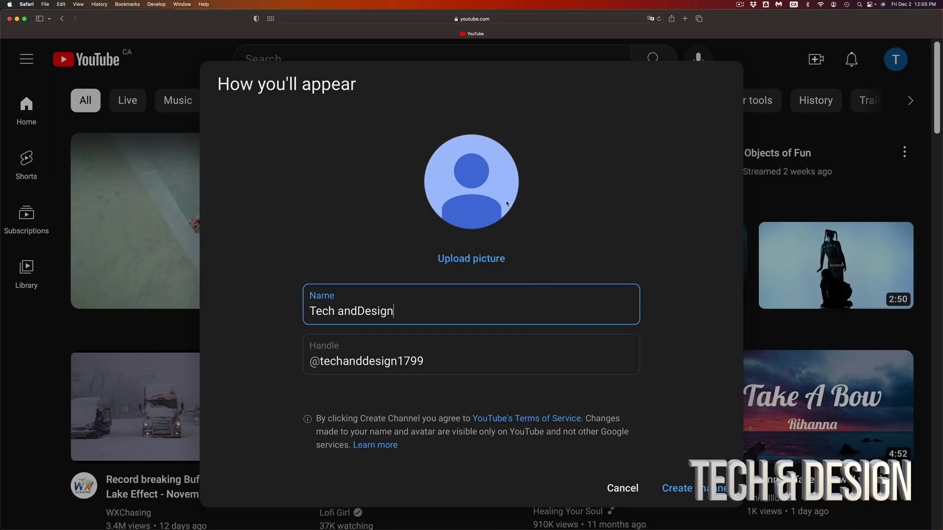
pyautogui.click(430, 234)
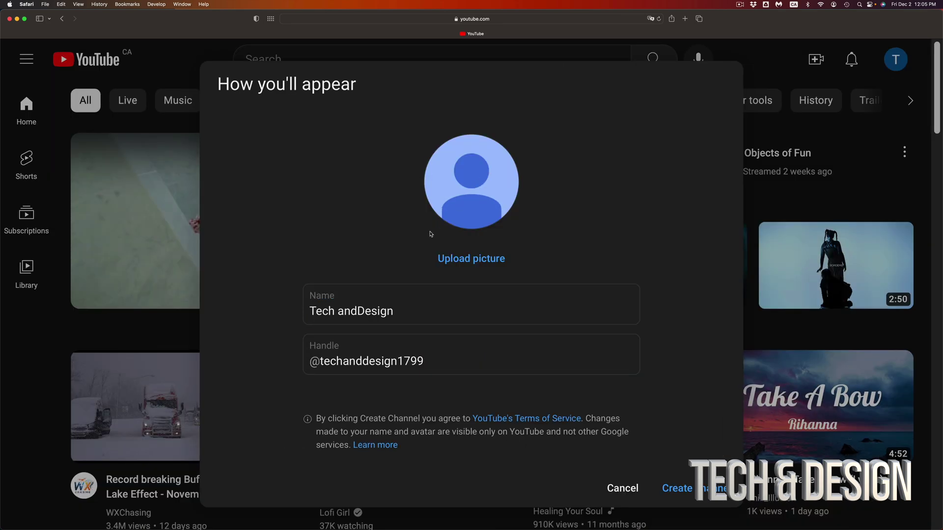
pyautogui.click(365, 309)
pyautogui.moveTo(399, 309); pyautogui.dragTo(304, 321)
pyautogui.click(360, 311)
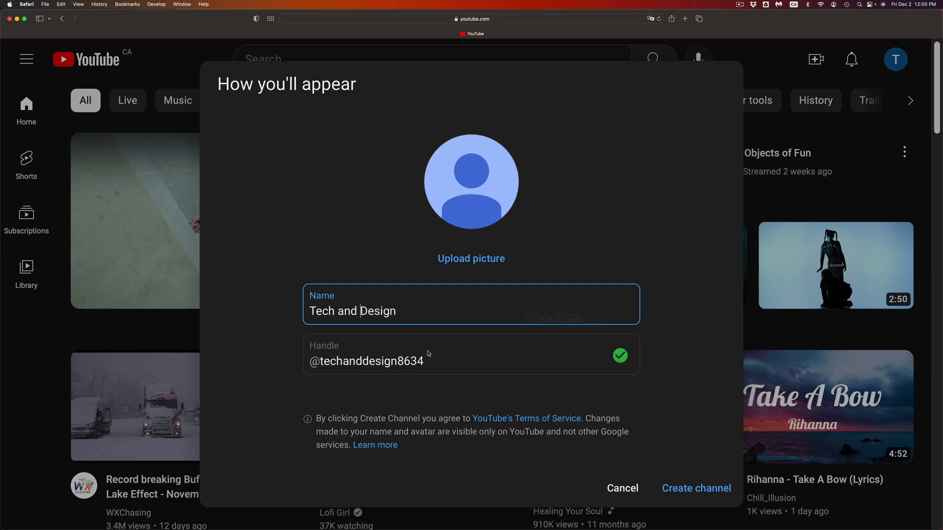
# Review the channel handle and keep the auto-generated suggestion.
pyautogui.click(437, 365)
pyautogui.moveTo(433, 363); pyautogui.dragTo(314, 363)
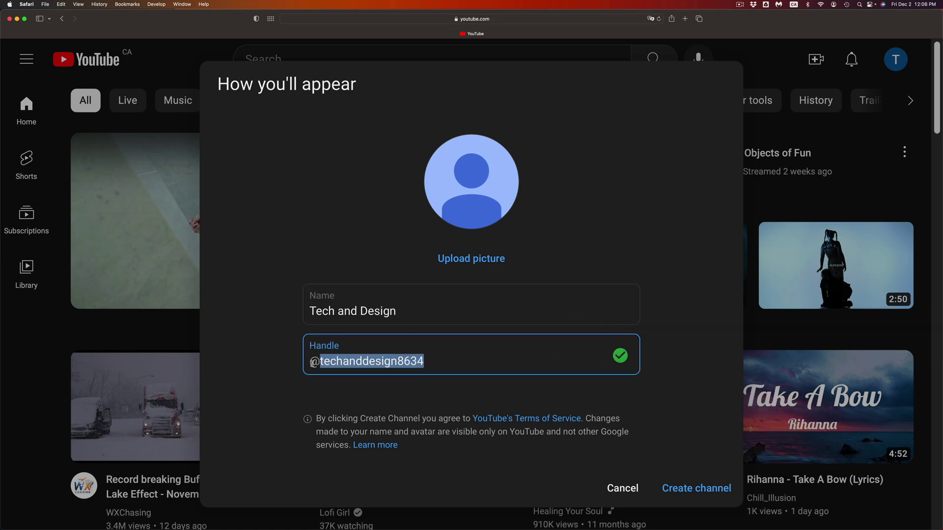
pyautogui.click(435, 363)
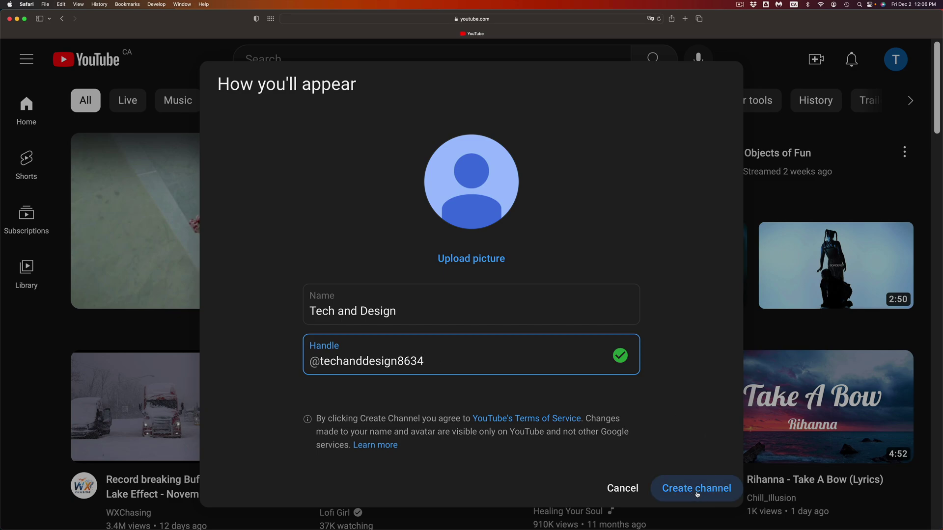
# Create the Tech and Design channel, dismiss the Studio welcome, and zoom the dashboard in.
pyautogui.click(697, 495)
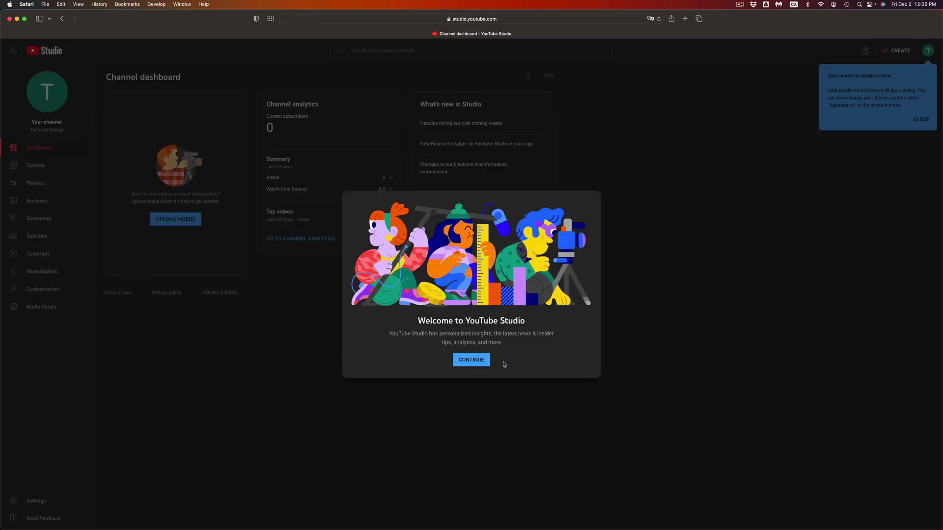
pyautogui.click(481, 363)
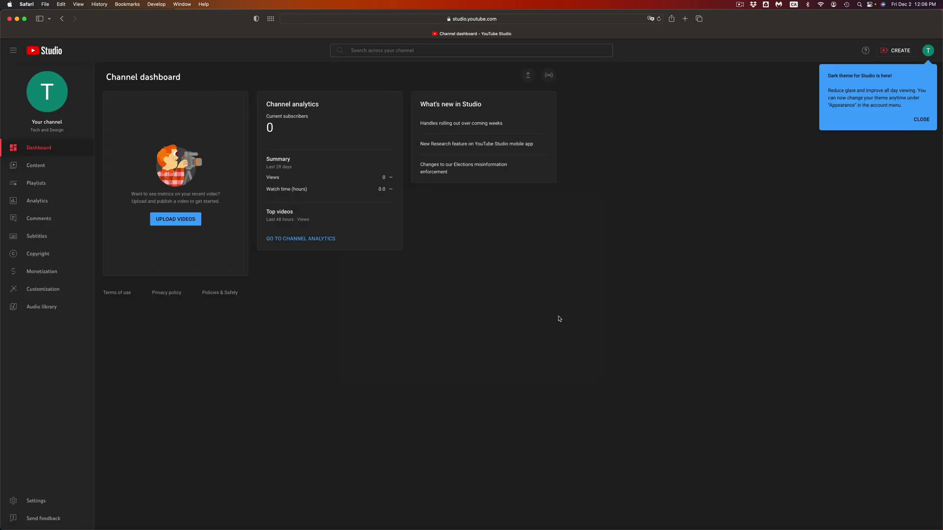
pyautogui.press('super+plus')
pyautogui.press('super+plus')
pyautogui.press('super+plus')
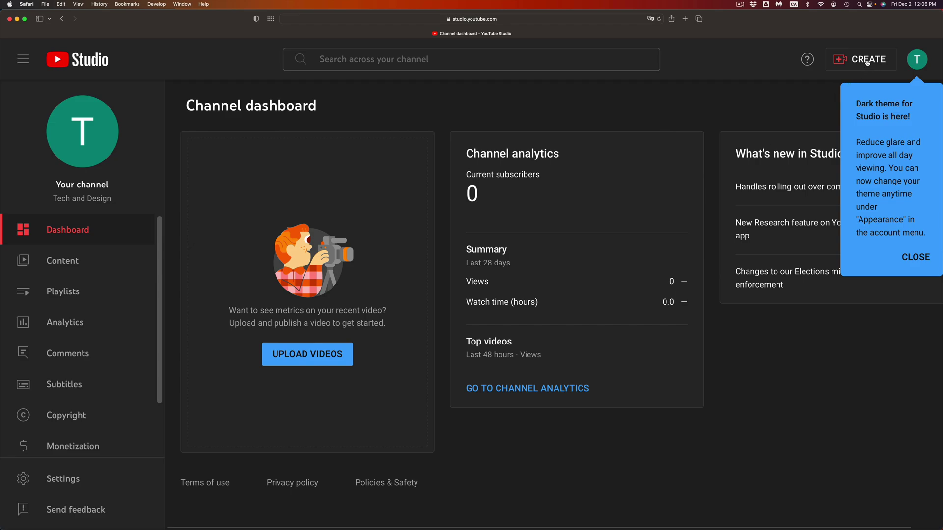
# Close the Dark theme popup and review the CREATE menu's Upload videos and Go live options.
pyautogui.click(911, 265)
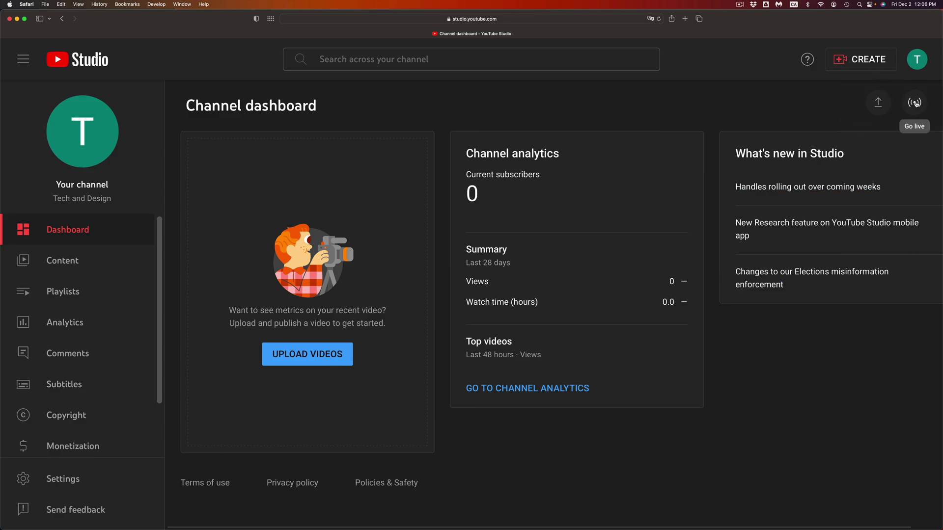
pyautogui.click(849, 62)
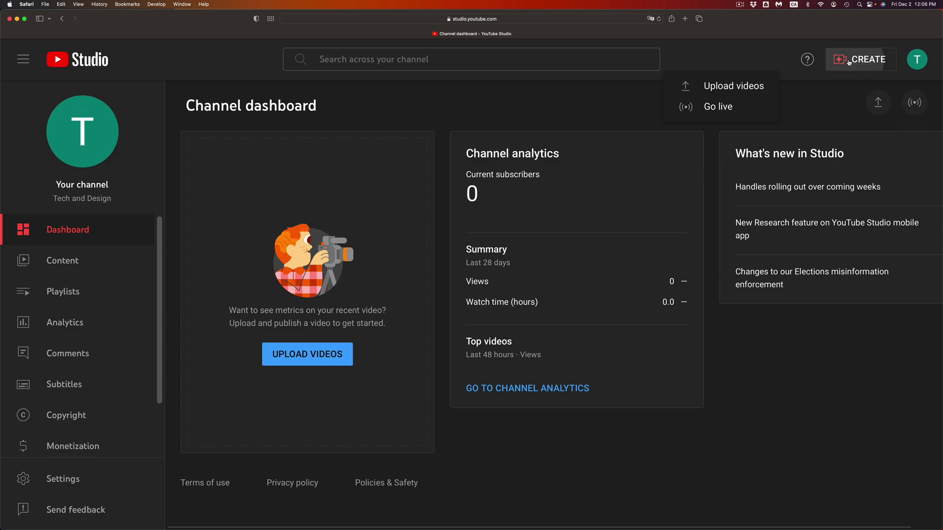
pyautogui.click(761, 88)
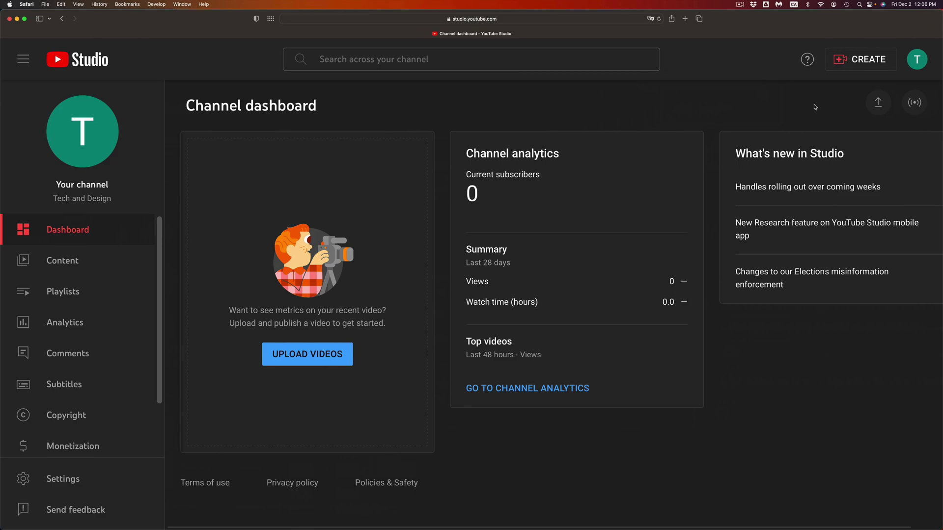
pyautogui.click(877, 60)
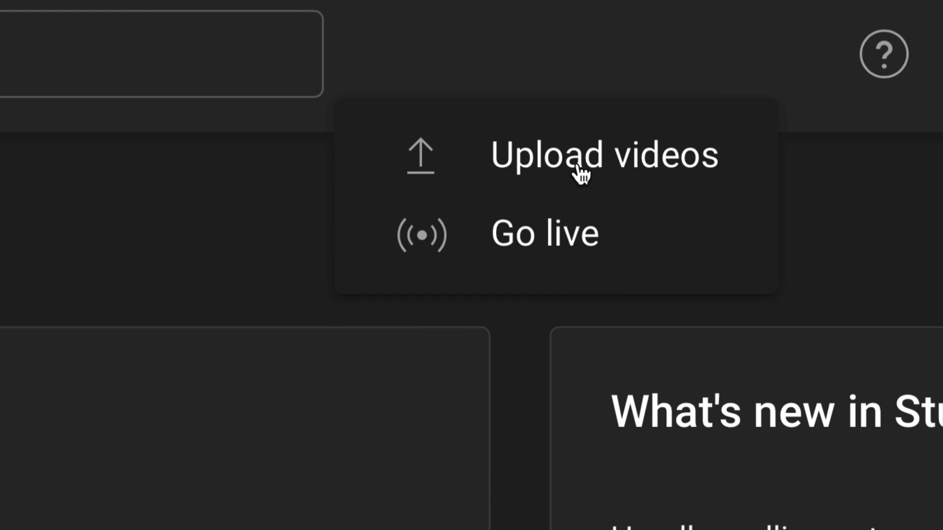
pyautogui.click(471, 106)
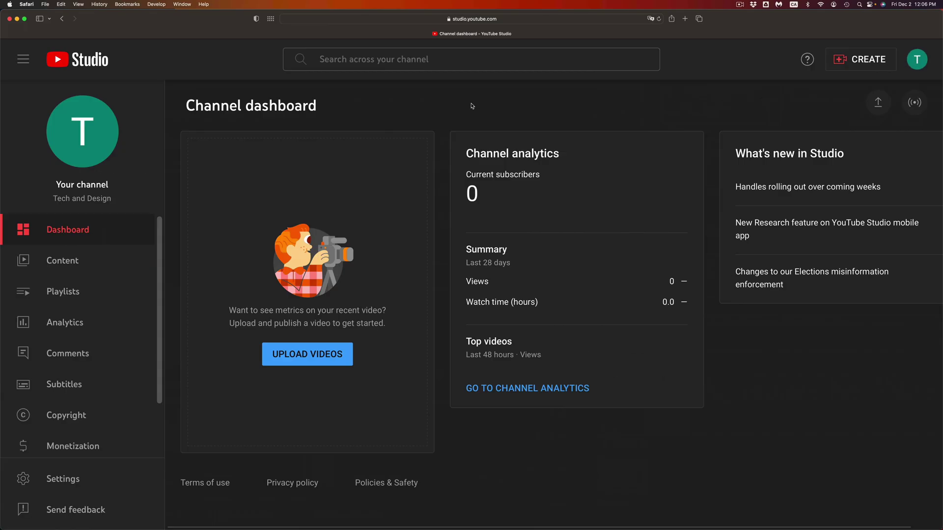